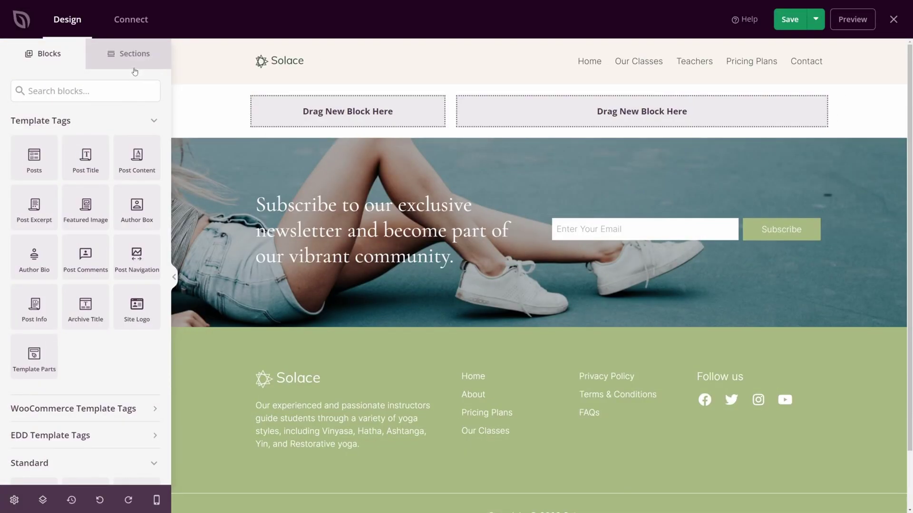
- Place an Author Box in the left drop zone and set the posts skin to Card
{"action": "left_click_drag", "start_coordinate": [136, 207], "coordinate": [307, 118]}
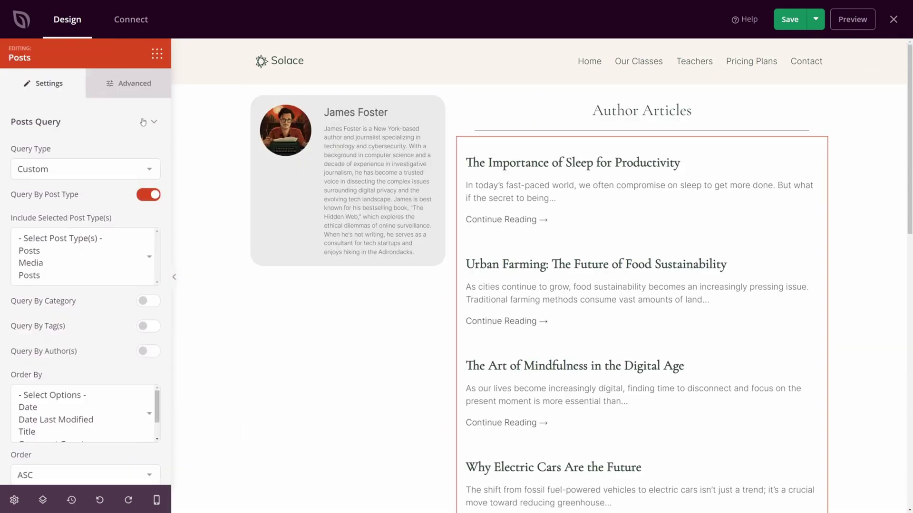
{"action": "left_click", "coordinate": [142, 123]}
{"action": "left_click", "coordinate": [52, 200]}
{"action": "left_click", "coordinate": [53, 228]}
{"action": "left_click", "coordinate": [79, 208]}
{"action": "left_click", "coordinate": [54, 228]}
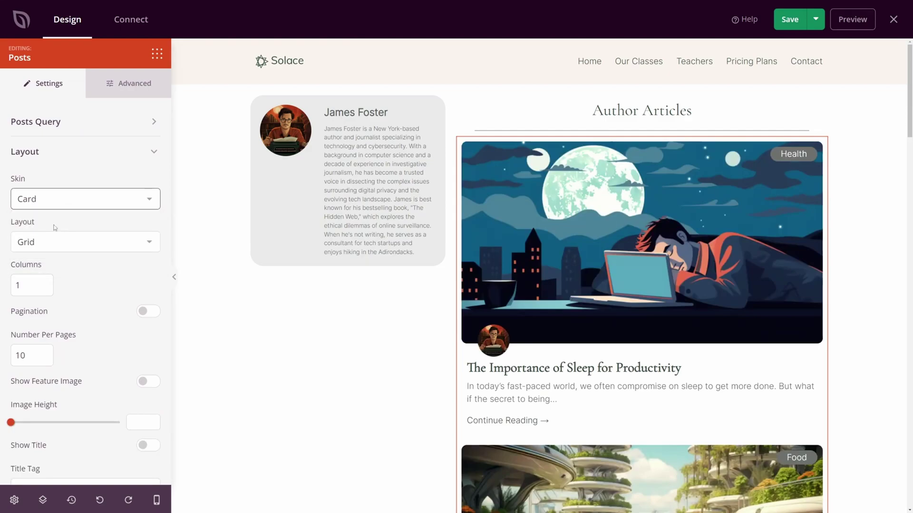
- Keep feature images and titles shown on the Author Articles post cards
{"action": "scroll", "coordinate": [142, 244], "scroll_direction": "down", "scroll_amount": 3}
{"action": "left_click", "coordinate": [147, 240]}
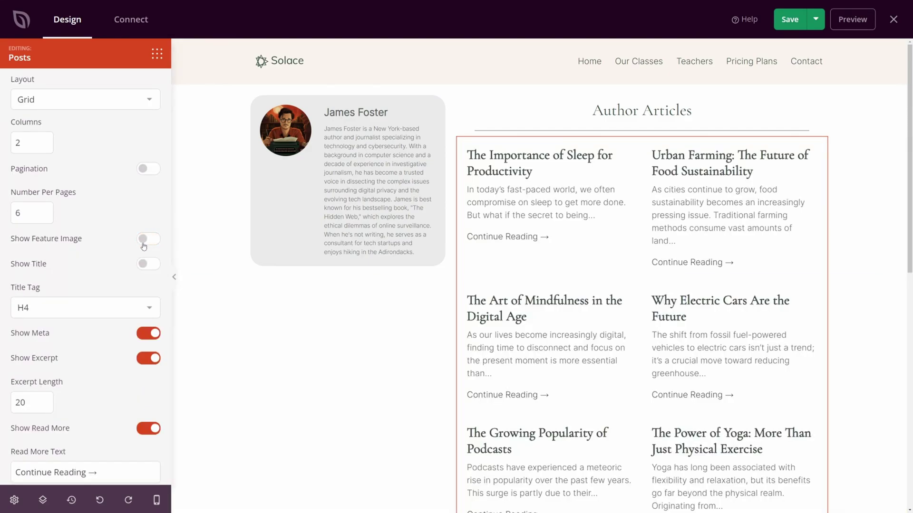
{"action": "left_click", "coordinate": [145, 242]}
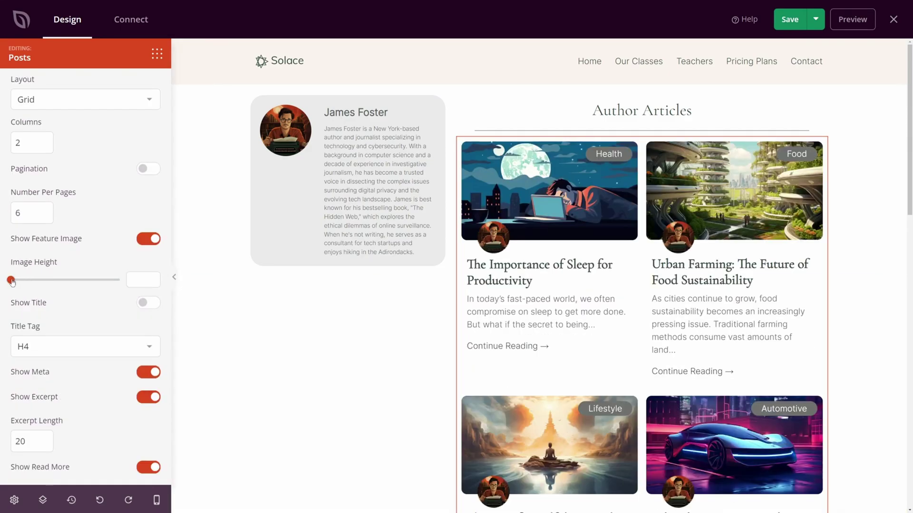
{"action": "mouse_move", "coordinate": [11, 281]}
{"action": "left_mouse_down"}
{"action": "mouse_move", "coordinate": [86, 279]}
{"action": "mouse_move", "coordinate": [11, 279]}
{"action": "left_mouse_up"}
{"action": "left_click", "coordinate": [144, 304]}
{"action": "left_click", "coordinate": [144, 304]}
{"action": "left_click", "coordinate": [144, 303]}
- Narrow the row's left column holding the author box
{"action": "scroll", "coordinate": [97, 238], "scroll_direction": "down", "scroll_amount": 3}
{"action": "scroll", "coordinate": [119, 243], "scroll_direction": "down", "scroll_amount": 1}
{"action": "key", "text": "Escape"}
{"action": "left_click", "coordinate": [538, 98]}
{"action": "mouse_move", "coordinate": [451, 109]}
{"action": "left_mouse_down"}
{"action": "mouse_move", "coordinate": [397, 113]}
{"action": "mouse_move", "coordinate": [435, 115]}
{"action": "left_mouse_up"}
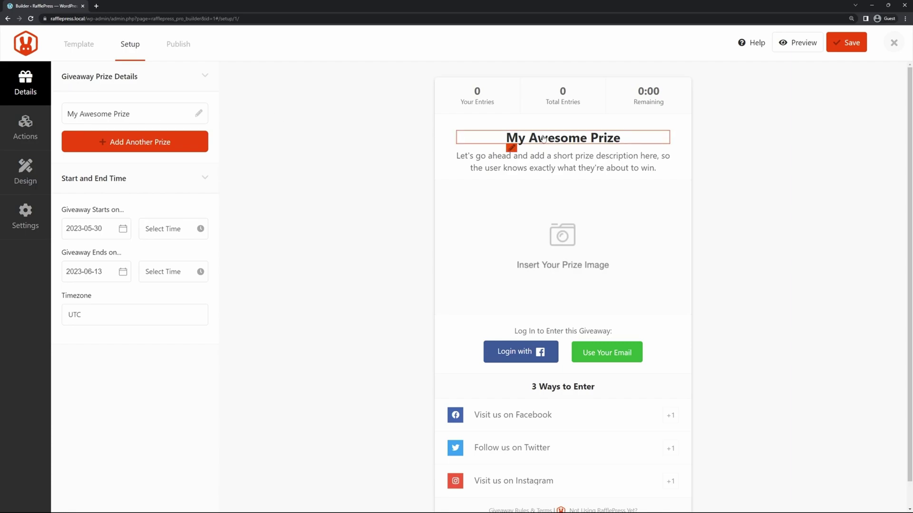
- Edit the giveaway prize name and set the start date to May 15 with a start time
{"action": "left_click", "coordinate": [565, 141]}
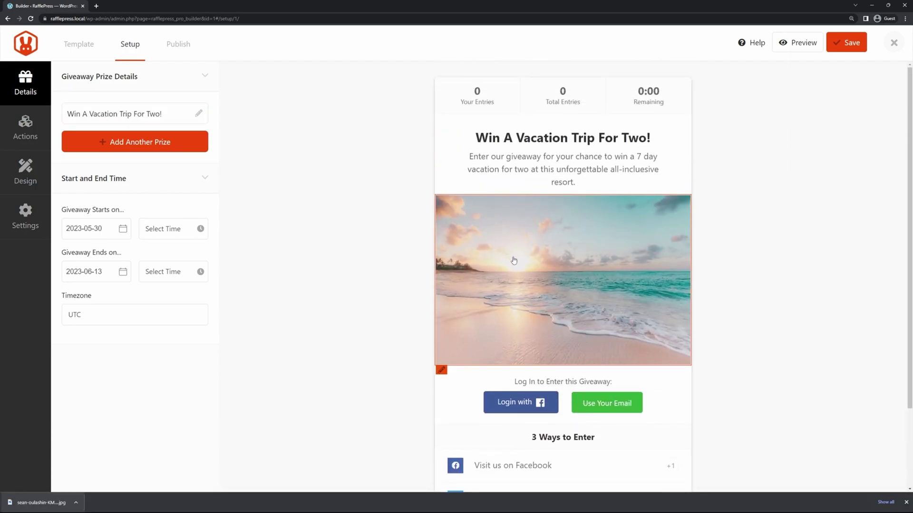
{"action": "scroll", "coordinate": [517, 285], "scroll_direction": "down", "scroll_amount": 3}
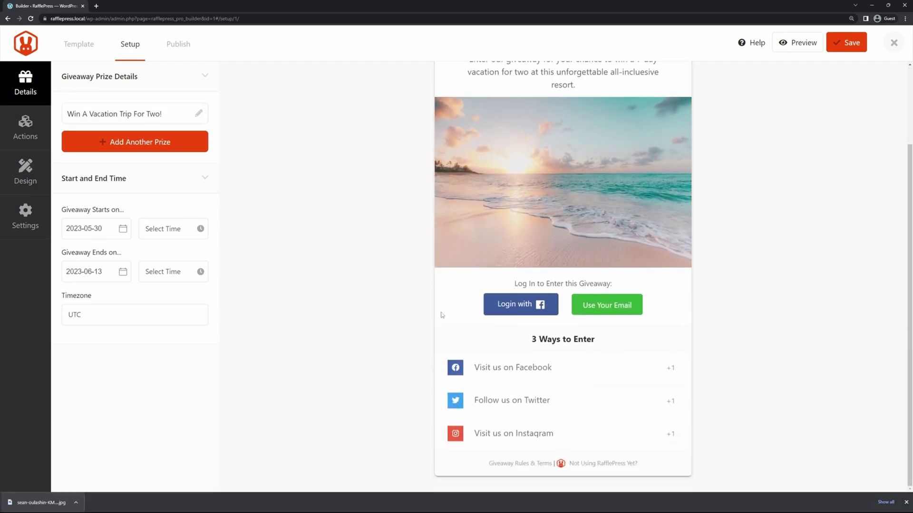
{"action": "left_click", "coordinate": [122, 229]}
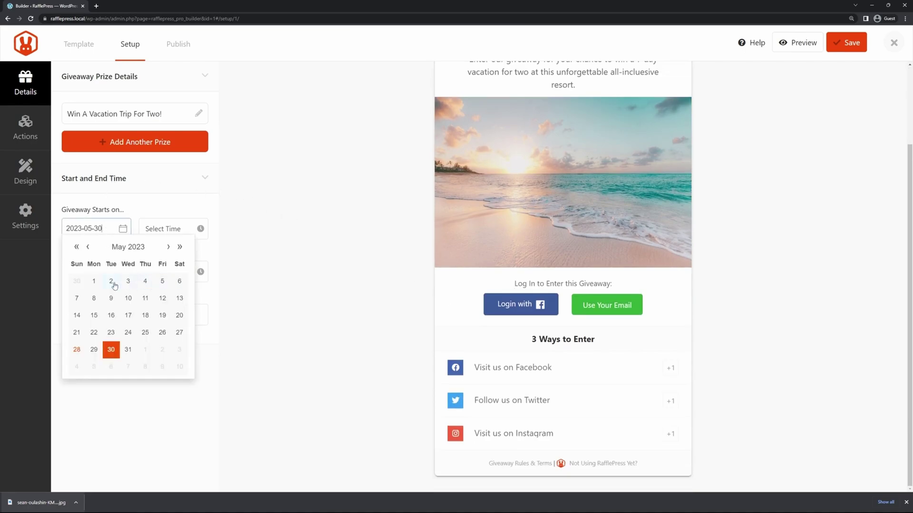
{"action": "left_click", "coordinate": [95, 316]}
{"action": "left_click", "coordinate": [161, 231]}
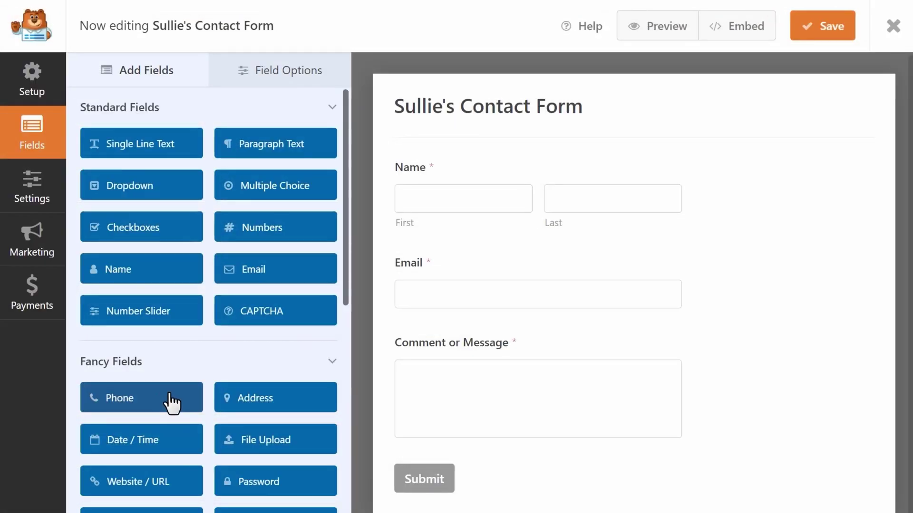
- Add Phone, Website / URL and Address fields, plus Name and Address on the order form
{"action": "left_click_drag", "start_coordinate": [171, 402], "coordinate": [592, 317]}
{"action": "left_click_drag", "start_coordinate": [164, 479], "coordinate": [621, 396]}
{"action": "scroll", "coordinate": [621, 397], "scroll_direction": "down", "scroll_amount": 3}
{"action": "left_click_drag", "start_coordinate": [258, 397], "coordinate": [626, 308]}
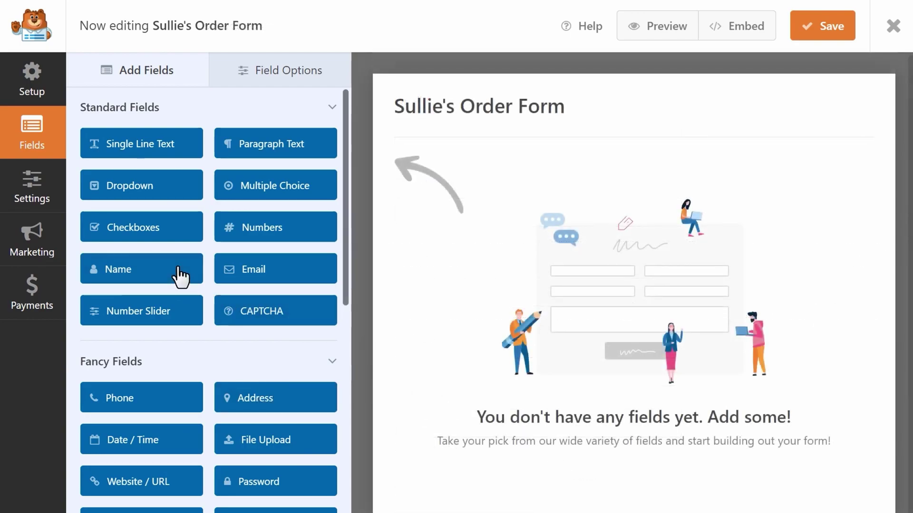
{"action": "left_click", "coordinate": [179, 269]}
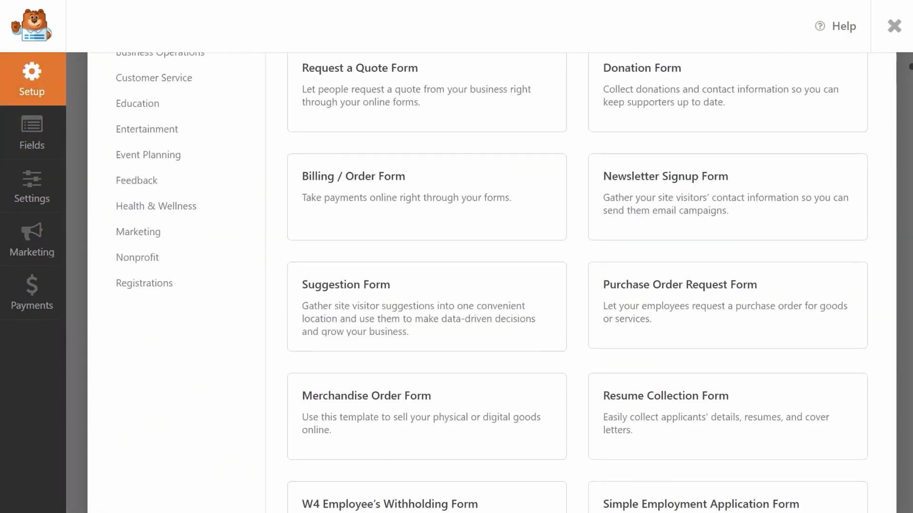
{"action": "scroll", "coordinate": [577, 283], "scroll_direction": "down", "scroll_amount": 20}
{"action": "scroll", "coordinate": [577, 283], "scroll_direction": "down", "scroll_amount": 15}
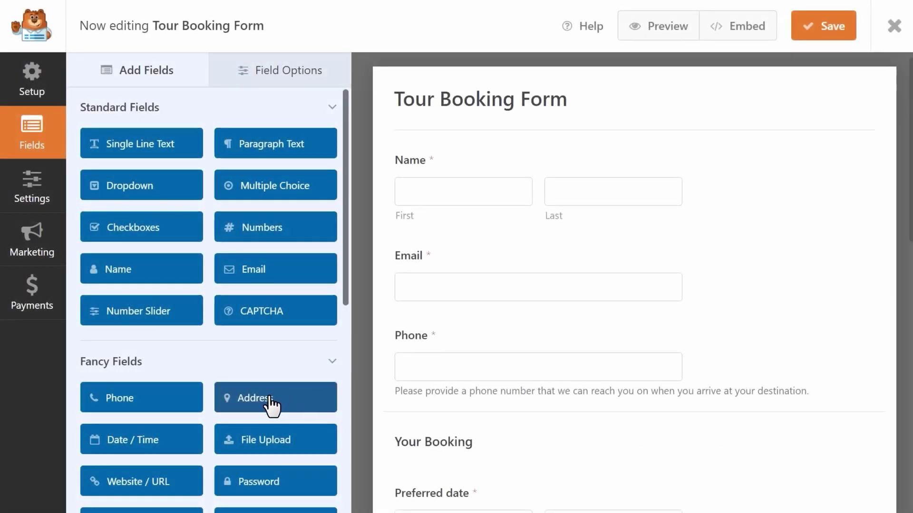
{"action": "left_click_drag", "start_coordinate": [271, 402], "coordinate": [486, 395]}
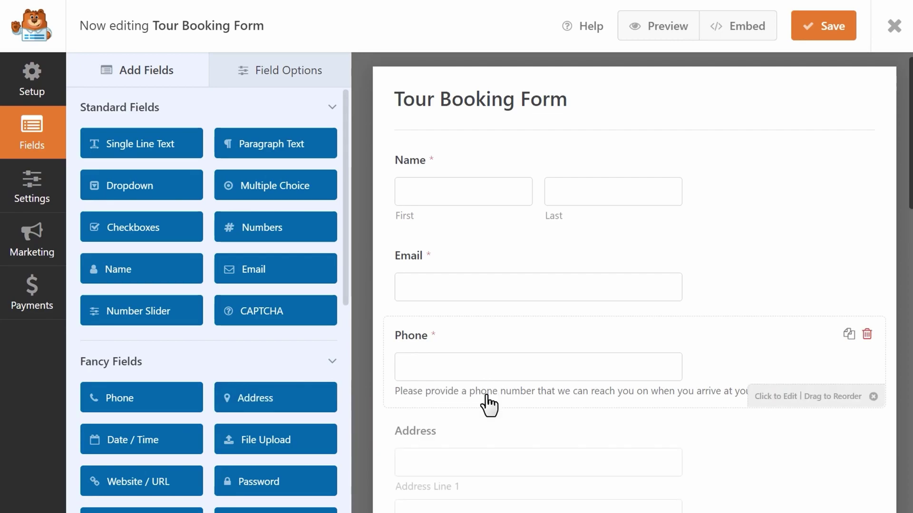
- Turn on anti-spam protection and pass the reCAPTCHA check on the live form
{"action": "scroll", "coordinate": [489, 404], "scroll_direction": "down", "scroll_amount": 10}
{"action": "scroll", "coordinate": [489, 404], "scroll_direction": "down", "scroll_amount": 5}
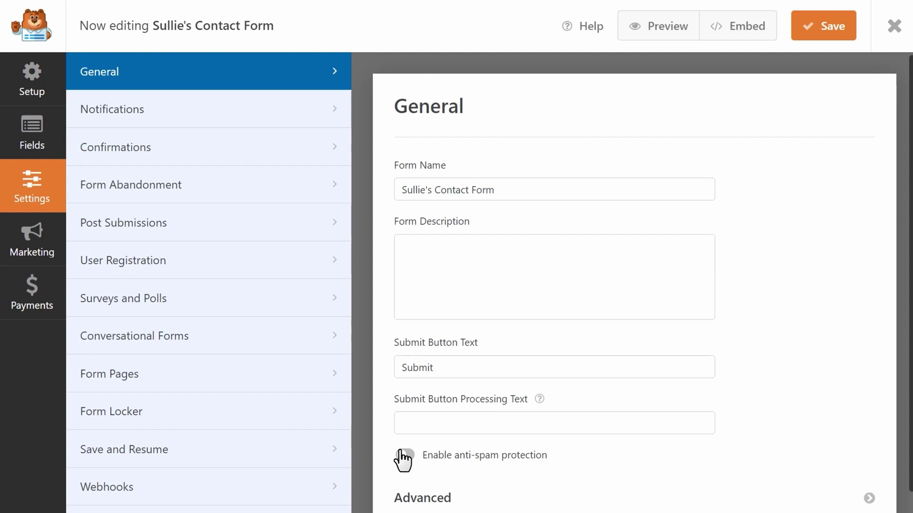
{"action": "left_click", "coordinate": [403, 455]}
{"action": "left_click", "coordinate": [243, 369]}
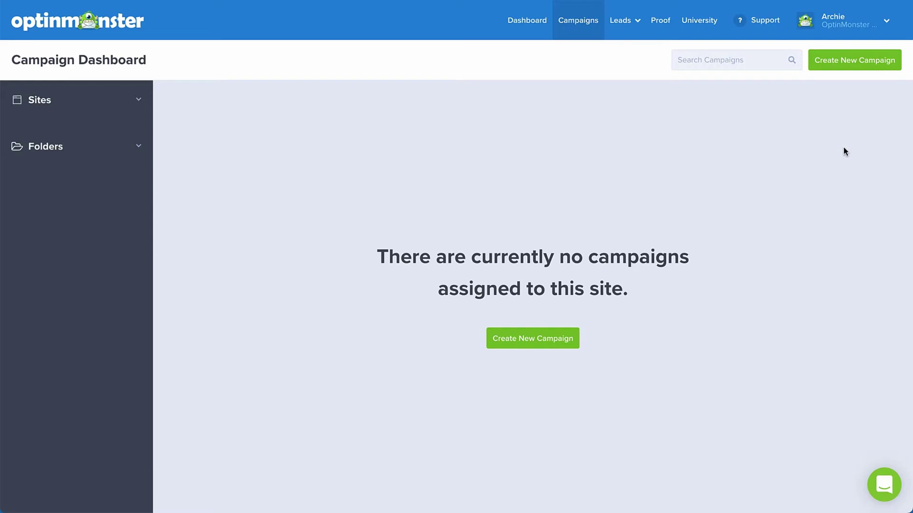
- Open Playbooks for a new campaign and preview, then close, the Environmental Defense Fund popup
{"action": "left_click", "coordinate": [847, 67]}
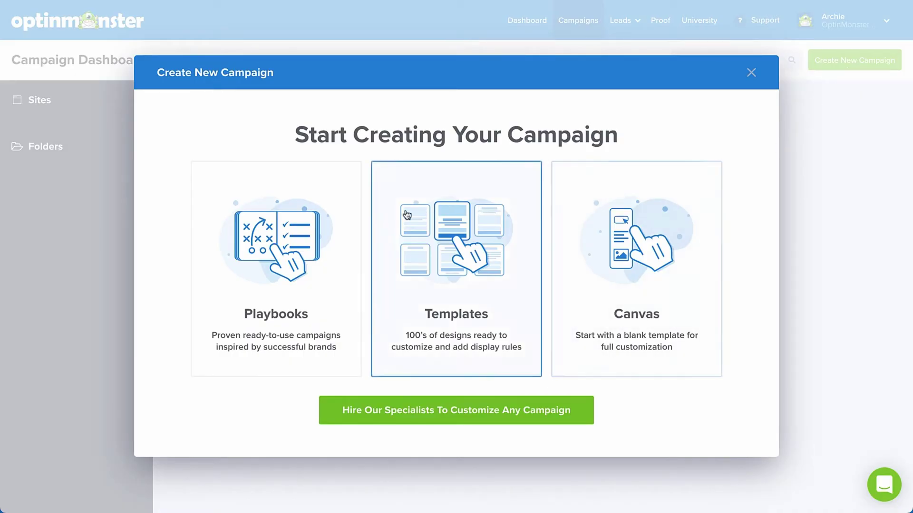
{"action": "left_click", "coordinate": [324, 228]}
{"action": "scroll", "coordinate": [323, 228], "scroll_direction": "down", "scroll_amount": 3}
{"action": "scroll", "coordinate": [323, 229], "scroll_direction": "down", "scroll_amount": 3}
{"action": "scroll", "coordinate": [323, 230], "scroll_direction": "down", "scroll_amount": 10}
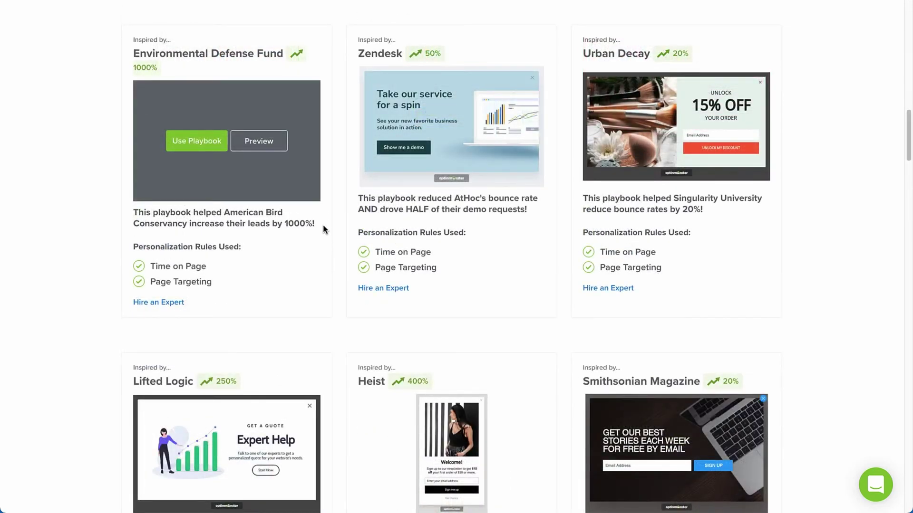
{"action": "left_click", "coordinate": [281, 150]}
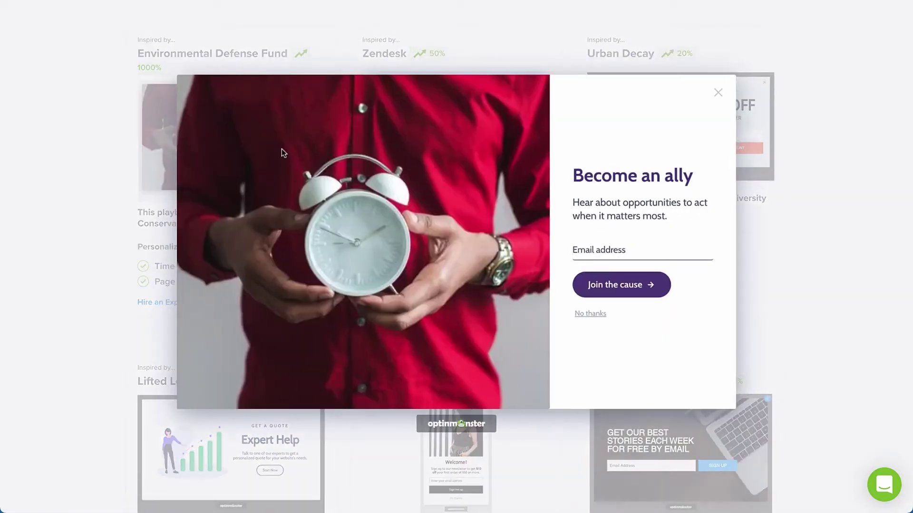
{"action": "key", "text": "Escape"}
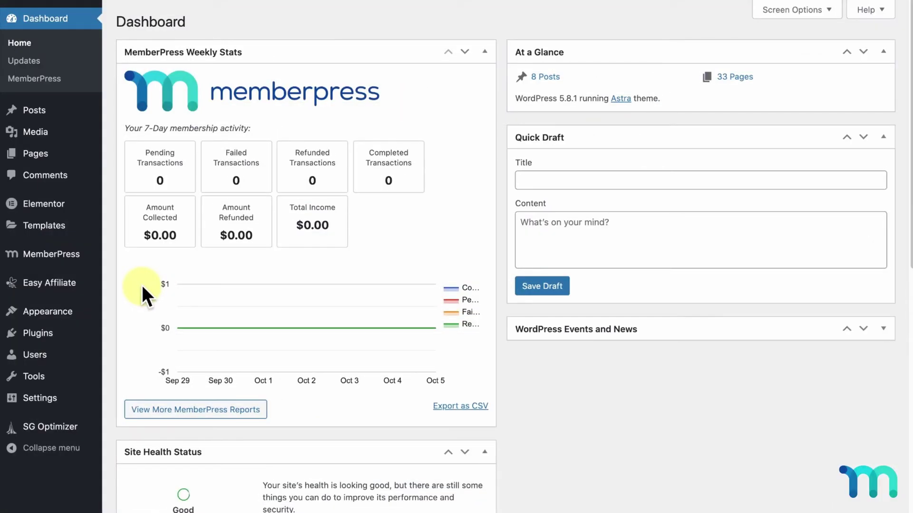
- Create a new membership with a custom billing interval of 3 weeks
{"action": "mouse_move", "coordinate": [81, 258]}
{"action": "left_click", "coordinate": [140, 230]}
{"action": "left_click", "coordinate": [232, 68]}
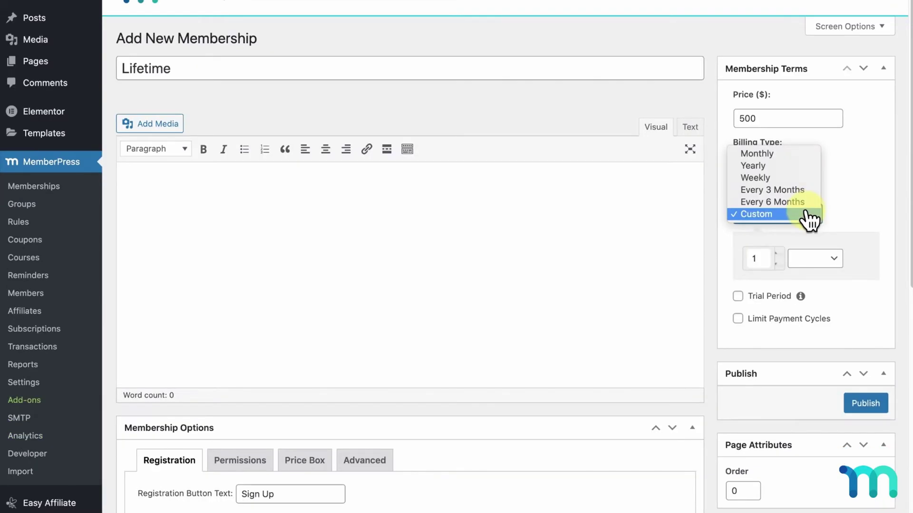
{"action": "left_click", "coordinate": [810, 220]}
{"action": "left_click", "coordinate": [837, 263]}
{"action": "left_click", "coordinate": [807, 271]}
{"action": "type", "text": "3"}
- Enable a trial period and a membership-specific welcome email, opening its subject and body editor
{"action": "left_click", "coordinate": [737, 296]}
{"action": "scroll", "coordinate": [739, 295], "scroll_direction": "down", "scroll_amount": 3}
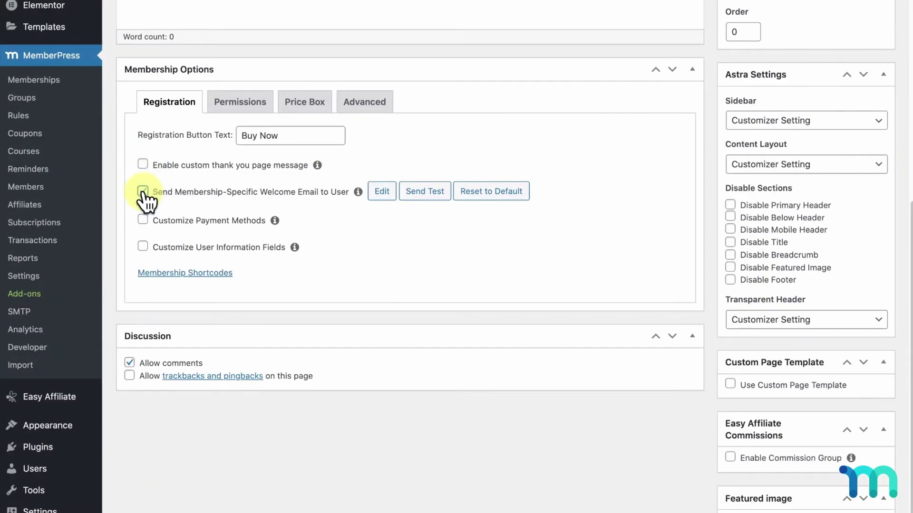
{"action": "left_click", "coordinate": [142, 191]}
{"action": "left_click", "coordinate": [382, 192]}
- Turn off the membership-specific welcome email
{"action": "left_click", "coordinate": [143, 165]}
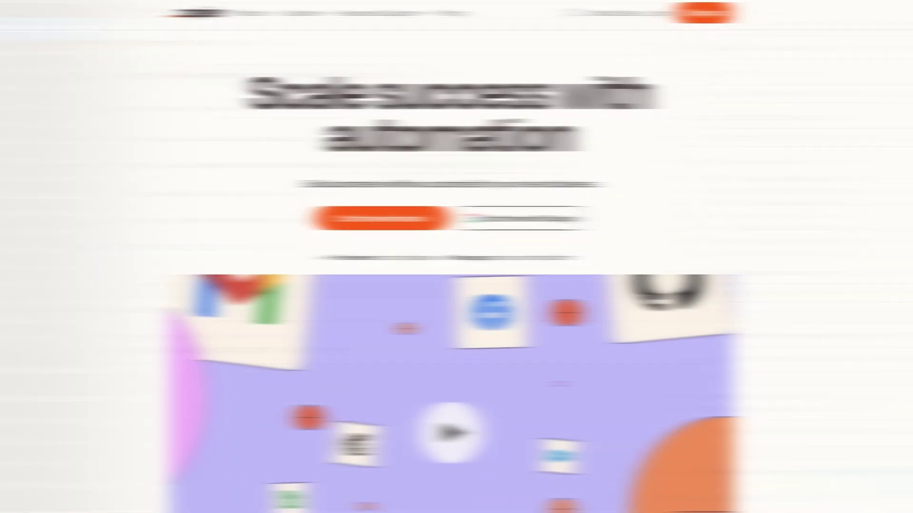
{"action": "scroll", "coordinate": [457, 257], "scroll_direction": "down", "scroll_amount": 3}
{"action": "scroll", "coordinate": [456, 257], "scroll_direction": "down", "scroll_amount": 4}
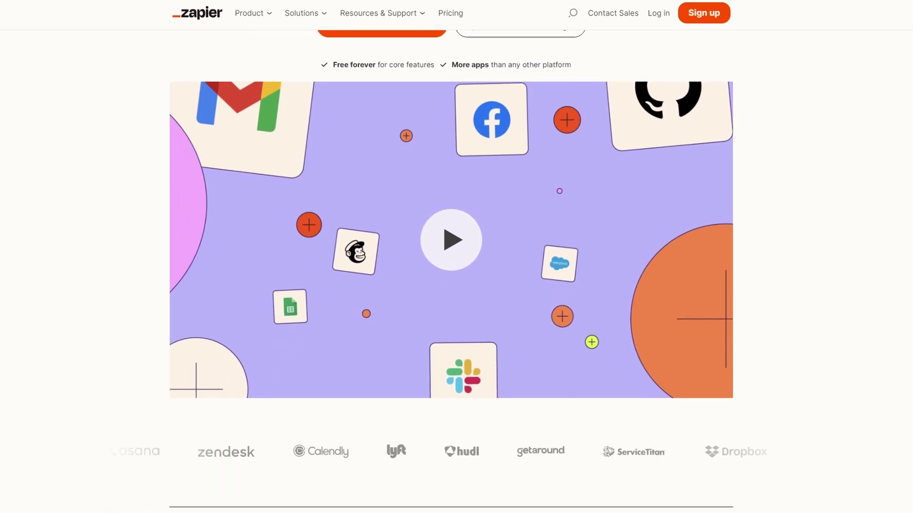
- Scroll Zapier's Constant Contact integrations page down to its supported triggers and actions
{"action": "scroll", "coordinate": [456, 257], "scroll_direction": "down", "scroll_amount": 5}
{"action": "scroll", "coordinate": [456, 257], "scroll_direction": "down", "scroll_amount": 5}
{"action": "scroll", "coordinate": [456, 257], "scroll_direction": "down", "scroll_amount": 5}
{"action": "scroll", "coordinate": [457, 257], "scroll_direction": "down", "scroll_amount": 5}
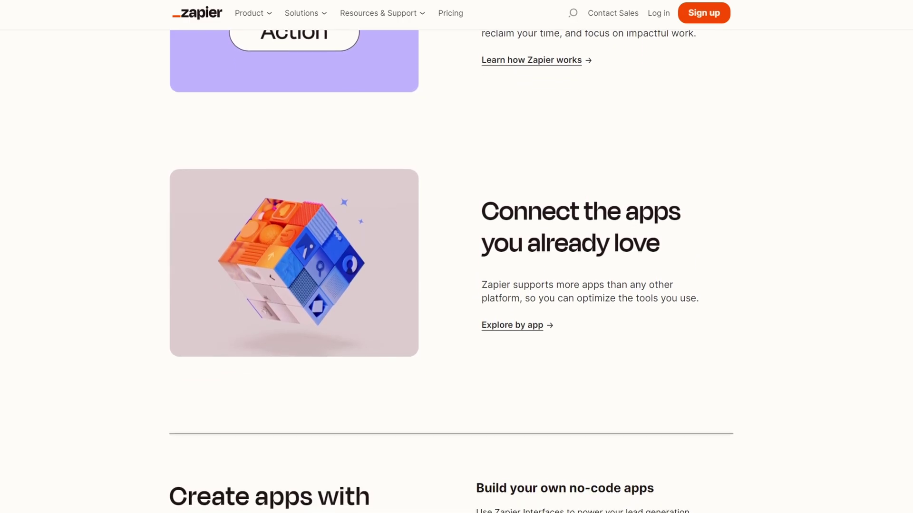
{"action": "scroll", "coordinate": [456, 257], "scroll_direction": "down", "scroll_amount": 4}
{"action": "scroll", "coordinate": [457, 256], "scroll_direction": "down", "scroll_amount": 5}
{"action": "scroll", "coordinate": [456, 256], "scroll_direction": "down", "scroll_amount": 5}
{"action": "scroll", "coordinate": [456, 257], "scroll_direction": "down", "scroll_amount": 3}
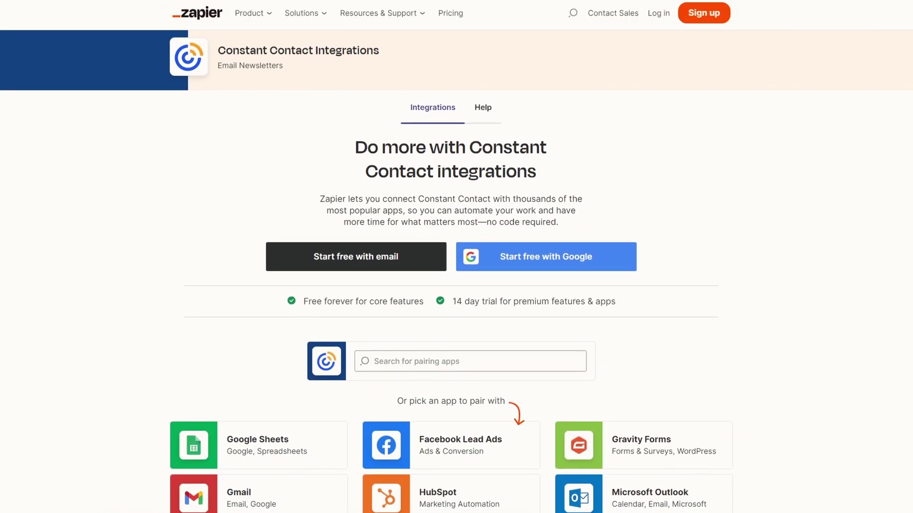
{"action": "scroll", "coordinate": [457, 257], "scroll_direction": "down", "scroll_amount": 1}
{"action": "scroll", "coordinate": [456, 256], "scroll_direction": "down", "scroll_amount": 3}
{"action": "scroll", "coordinate": [456, 257], "scroll_direction": "down", "scroll_amount": 3}
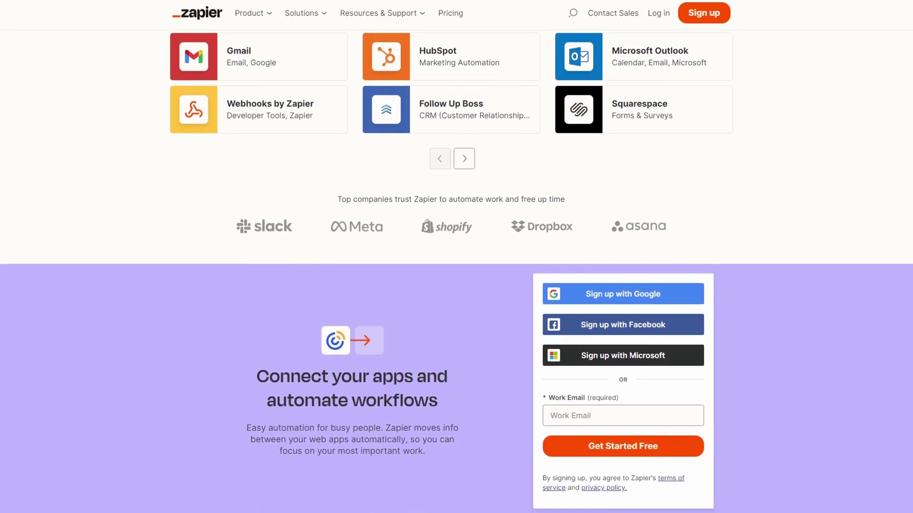
{"action": "scroll", "coordinate": [457, 256], "scroll_direction": "down", "scroll_amount": 4}
{"action": "scroll", "coordinate": [457, 257], "scroll_direction": "down", "scroll_amount": 5}
{"action": "scroll", "coordinate": [456, 257], "scroll_direction": "down", "scroll_amount": 5}
{"action": "scroll", "coordinate": [457, 257], "scroll_direction": "down", "scroll_amount": 5}
{"action": "scroll", "coordinate": [456, 257], "scroll_direction": "down", "scroll_amount": 3}
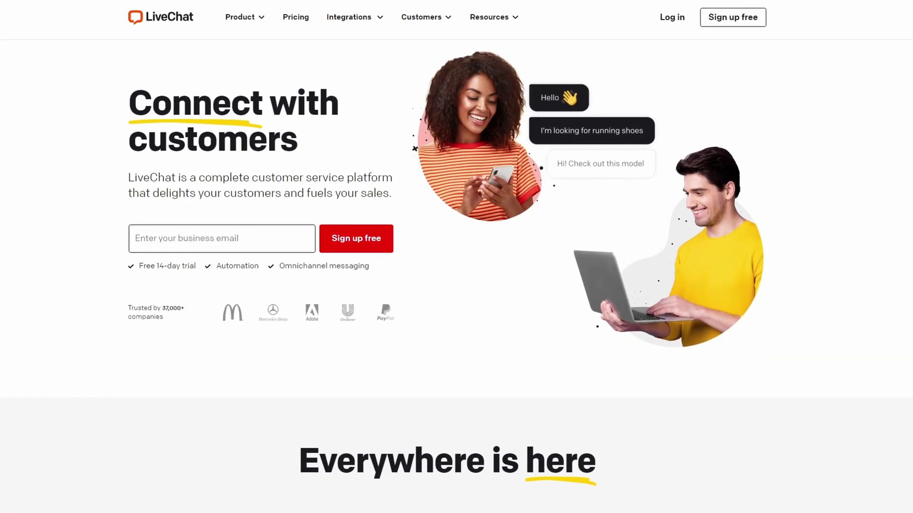
{"action": "scroll", "coordinate": [447, 191], "scroll_direction": "down", "scroll_amount": 2}
{"action": "scroll", "coordinate": [447, 256], "scroll_direction": "down", "scroll_amount": 3}
- Scroll the LiveChat homepage down to the 200+ tools section showing Zapier, WhatsApp, Zendesk and Twilio
{"action": "scroll", "coordinate": [447, 257], "scroll_direction": "down", "scroll_amount": 3}
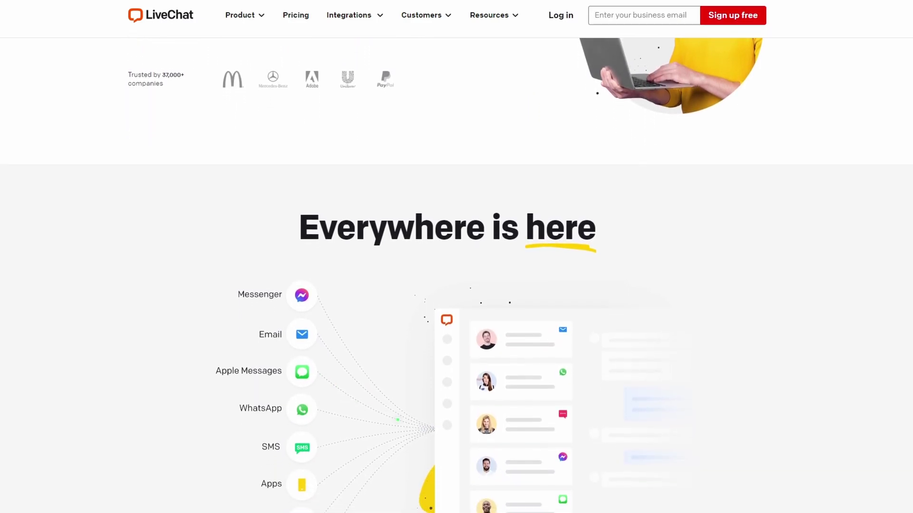
{"action": "scroll", "coordinate": [457, 276], "scroll_direction": "down", "scroll_amount": 3}
{"action": "scroll", "coordinate": [456, 257], "scroll_direction": "down", "scroll_amount": 3}
{"action": "scroll", "coordinate": [456, 256], "scroll_direction": "down", "scroll_amount": 4}
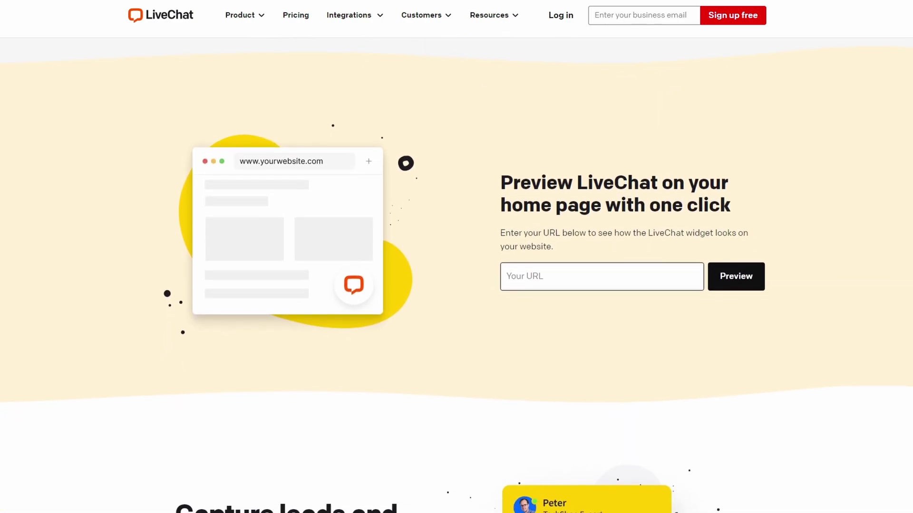
{"action": "scroll", "coordinate": [456, 256], "scroll_direction": "down", "scroll_amount": 4}
{"action": "scroll", "coordinate": [456, 257], "scroll_direction": "down", "scroll_amount": 4}
{"action": "scroll", "coordinate": [456, 256], "scroll_direction": "down", "scroll_amount": 5}
{"action": "scroll", "coordinate": [456, 257], "scroll_direction": "down", "scroll_amount": 6}
{"action": "scroll", "coordinate": [457, 256], "scroll_direction": "down", "scroll_amount": 7}
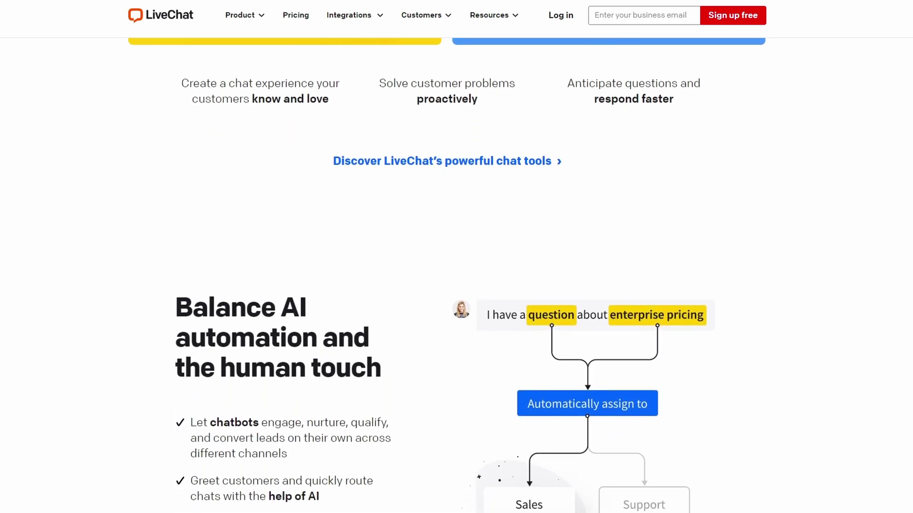
{"action": "scroll", "coordinate": [457, 256], "scroll_direction": "down", "scroll_amount": 7}
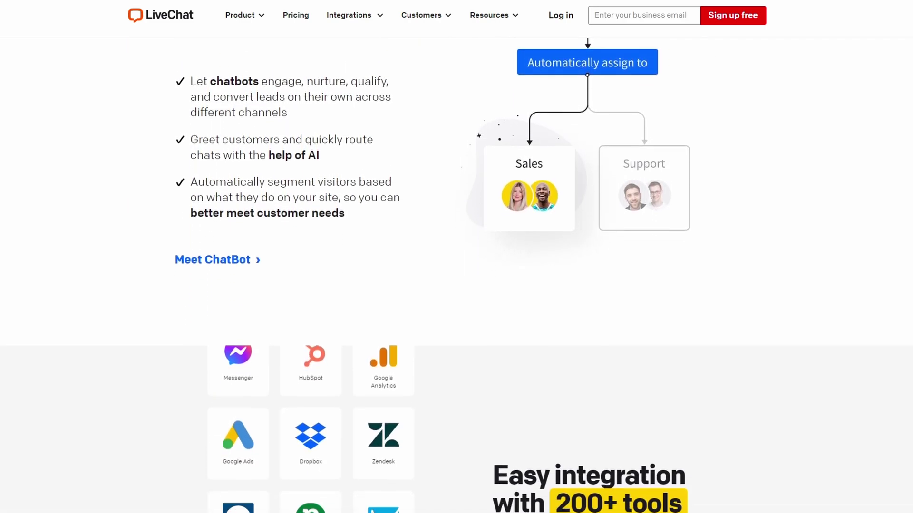
{"action": "scroll", "coordinate": [456, 257], "scroll_direction": "down", "scroll_amount": 7}
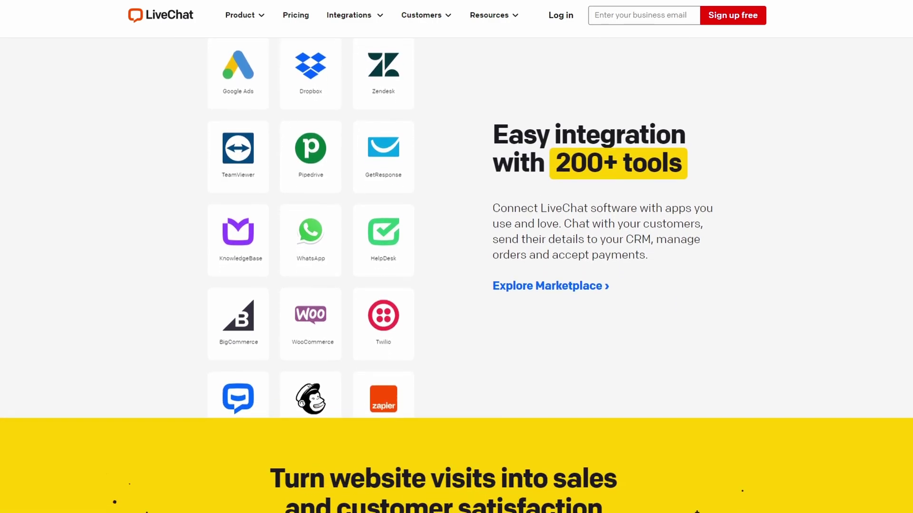